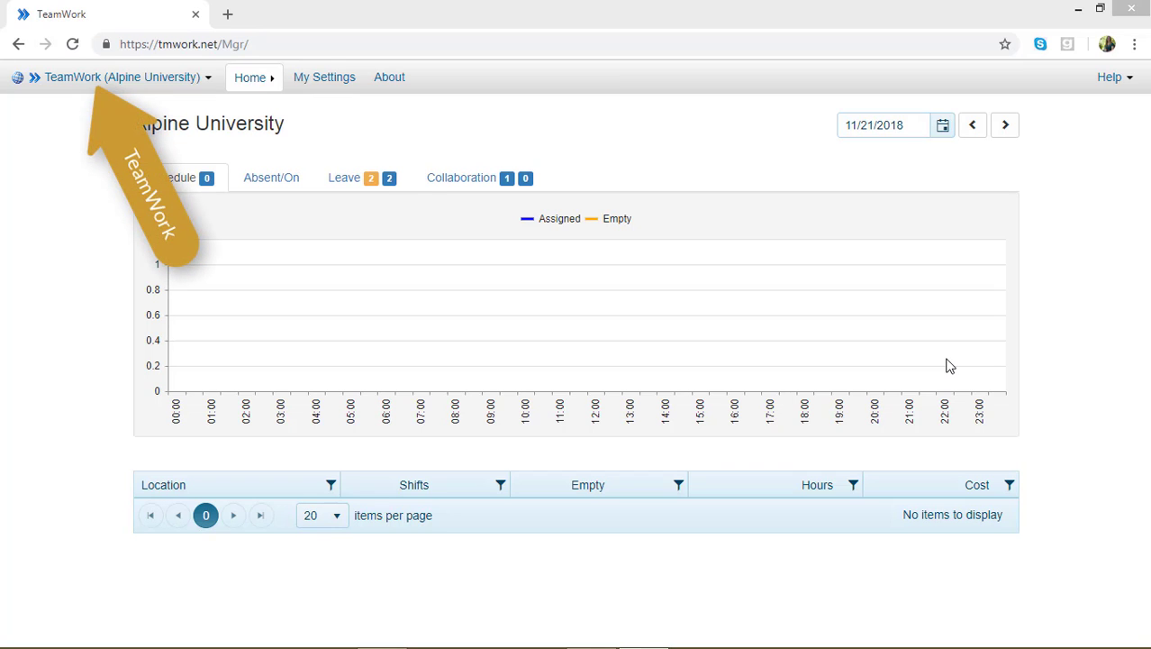
# Open the Example Crosstab report from the Time and Attendance reports and open its design for editing
pyautogui.click(77, 87)
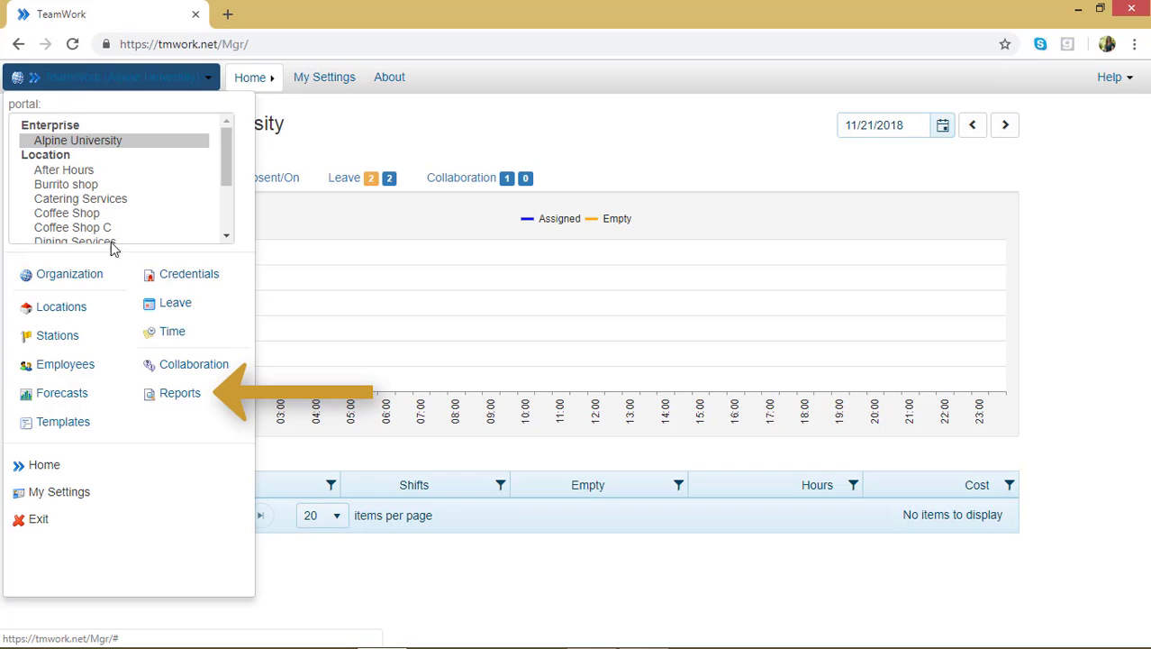
pyautogui.click(181, 393)
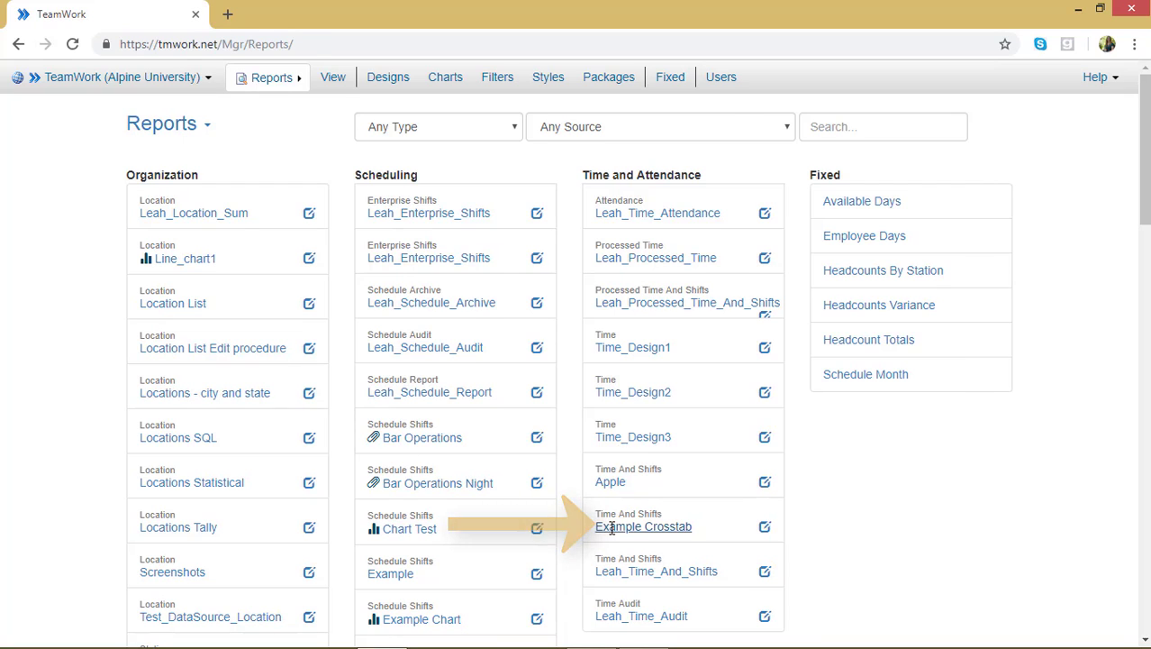
pyautogui.click(611, 527)
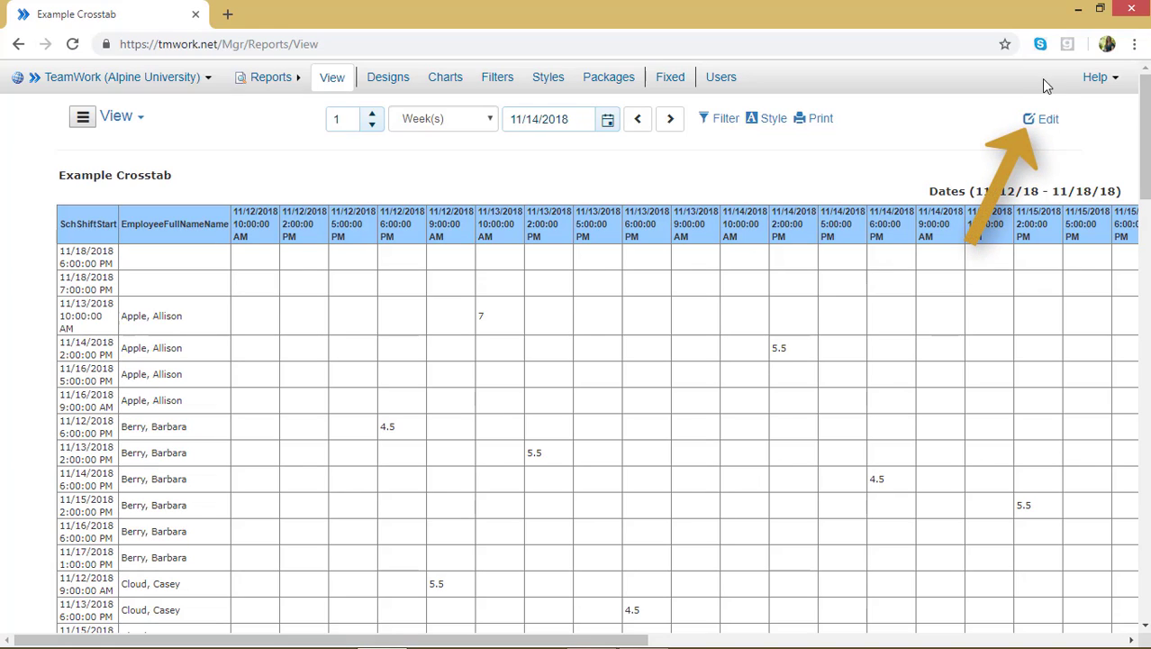
pyautogui.click(1041, 118)
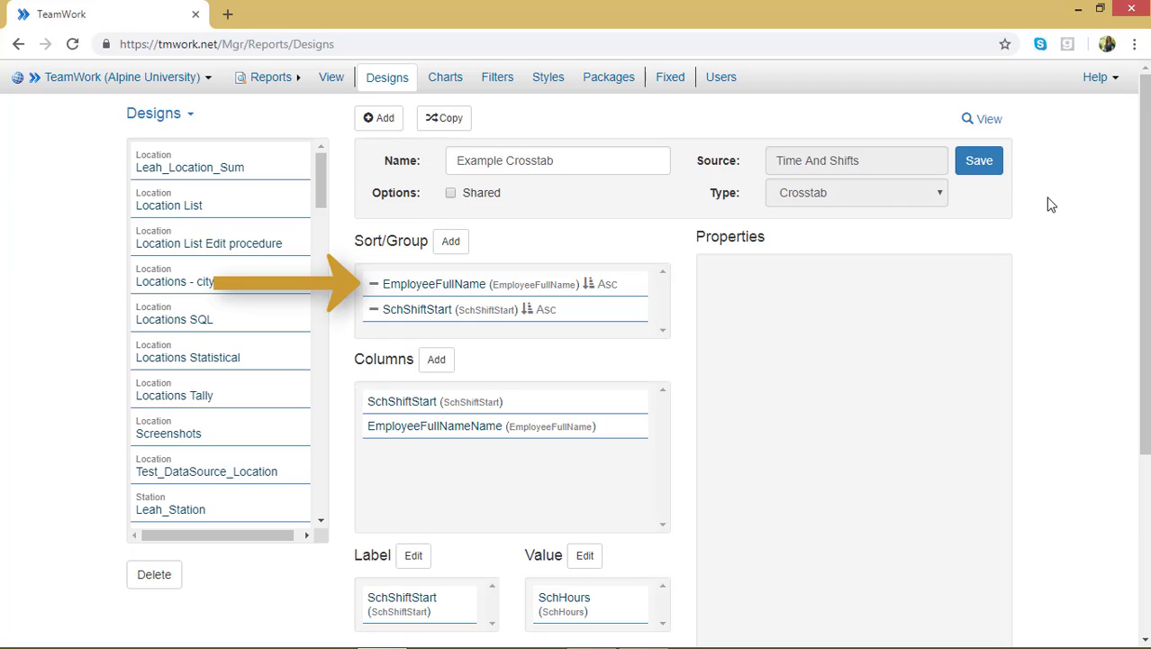
# Make the EmployeeFullName sort field visible as a group-by field and save the design
pyautogui.click(600, 284)
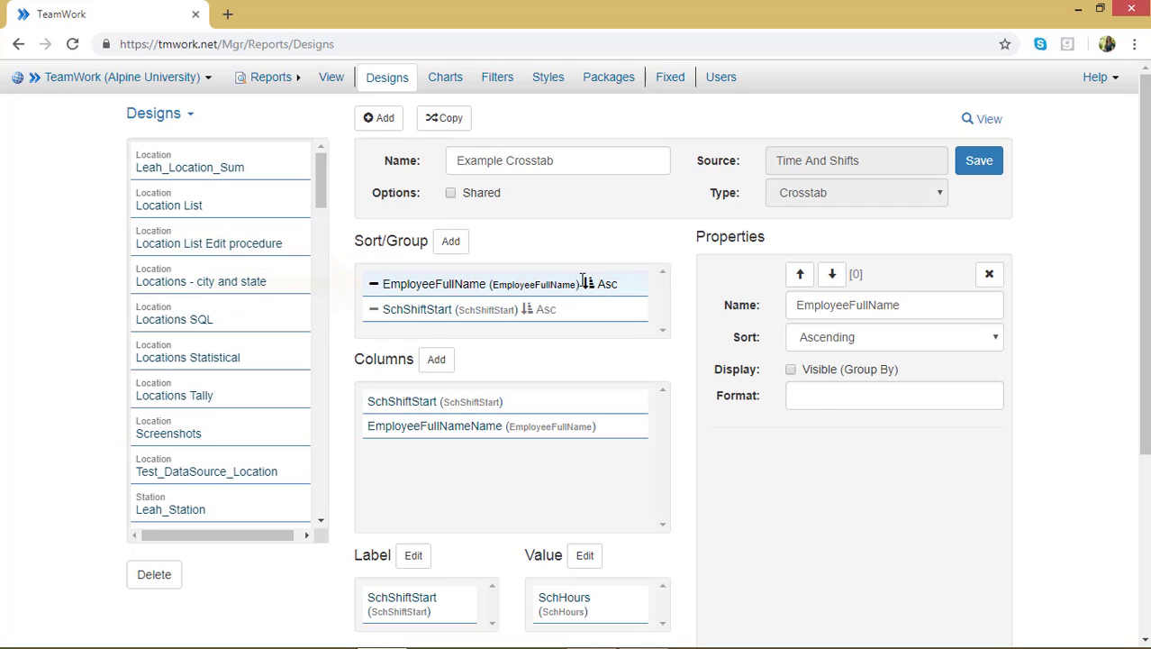
pyautogui.click(792, 371)
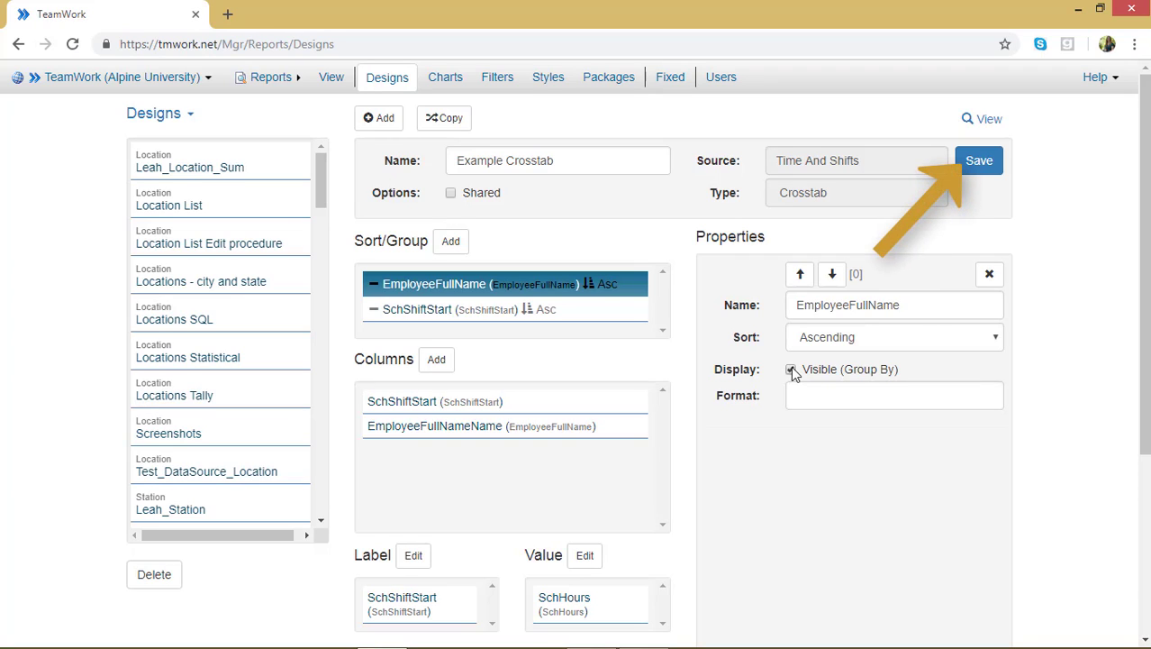
pyautogui.click(980, 164)
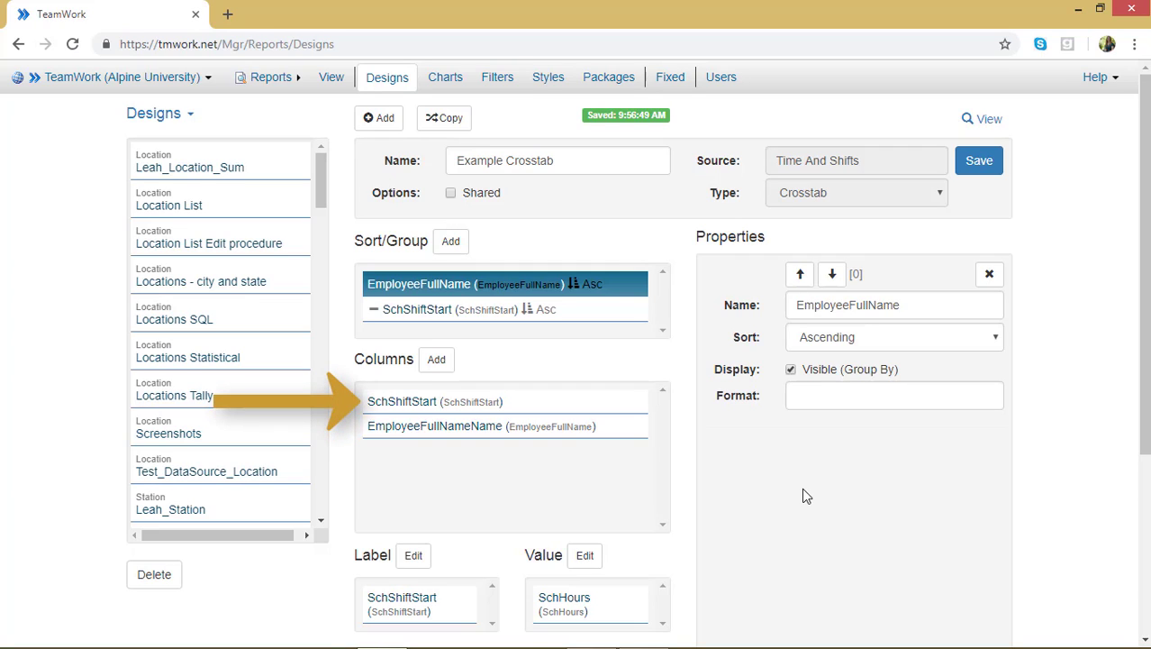
# Move the EmployeeFullNameName column to the first place and rename it Name
pyautogui.click(508, 434)
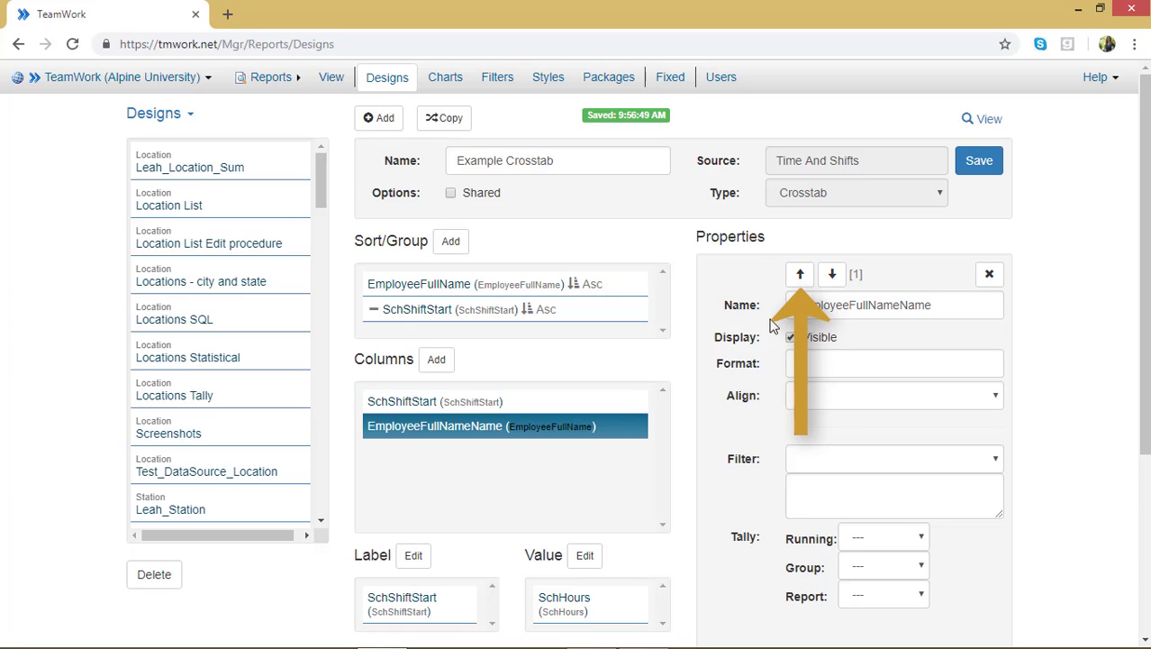
pyautogui.click(800, 275)
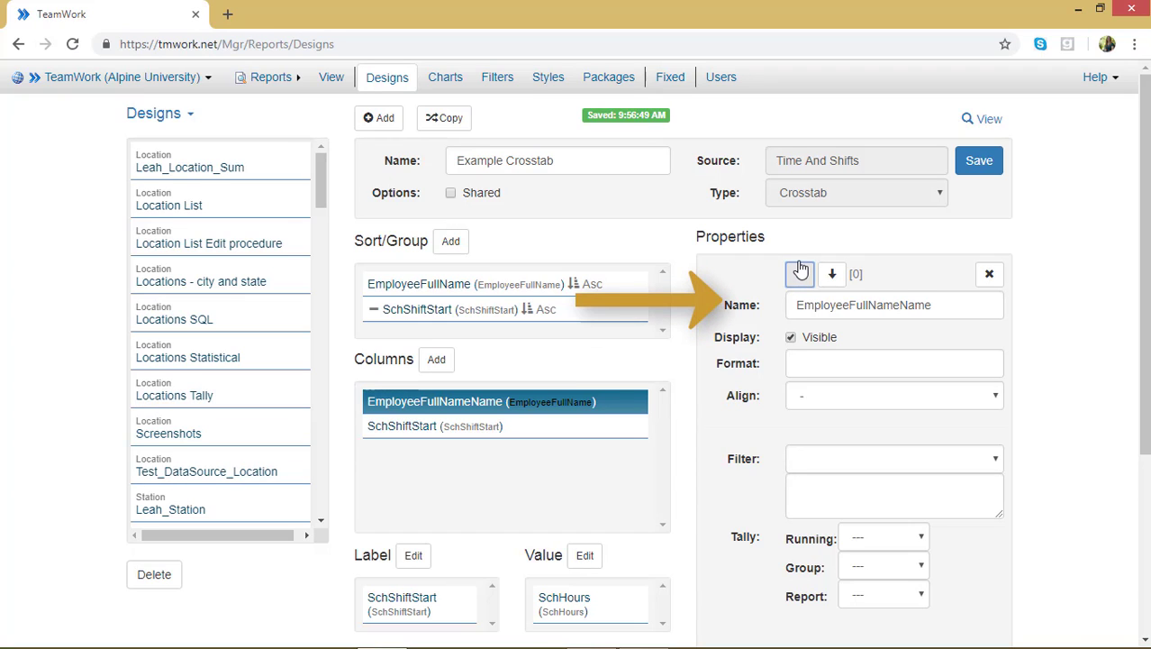
pyautogui.click(901, 303)
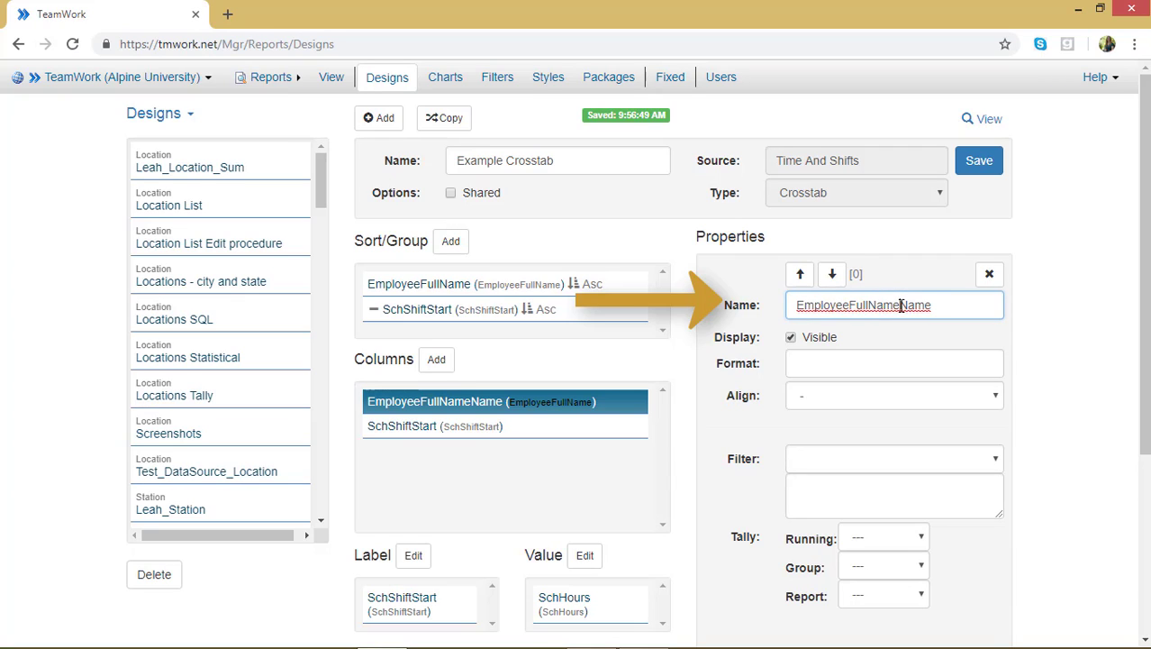
pyautogui.press('BackSpace')
pyautogui.press('BackSpace')
pyautogui.press('BackSpace')
pyautogui.press('BackSpace')
pyautogui.press('BackSpace')
pyautogui.press('BackSpace')
pyautogui.press('BackSpace')
pyautogui.press('BackSpace')
pyautogui.press('BackSpace')
pyautogui.press('BackSpace')
pyautogui.press('BackSpace')
pyautogui.press('BackSpace')
pyautogui.press('BackSpace')
pyautogui.press('BackSpace')
pyautogui.press('BackSpace')
pyautogui.press('BackSpace')
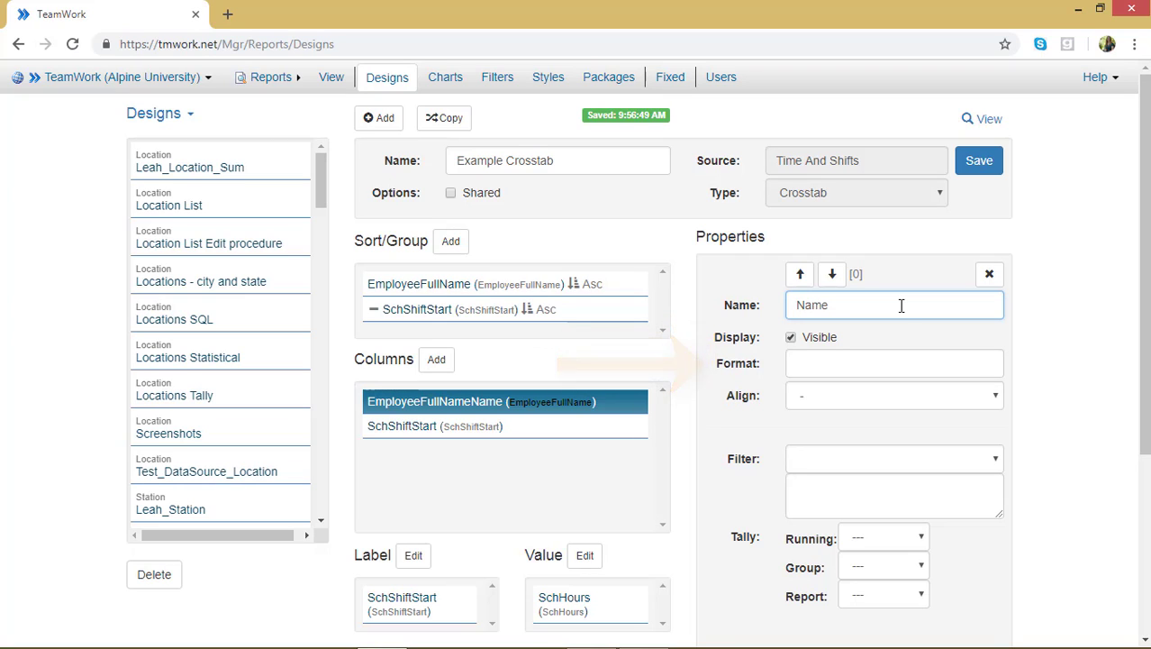
# Set the alignment of the Name column to Left
pyautogui.click(944, 406)
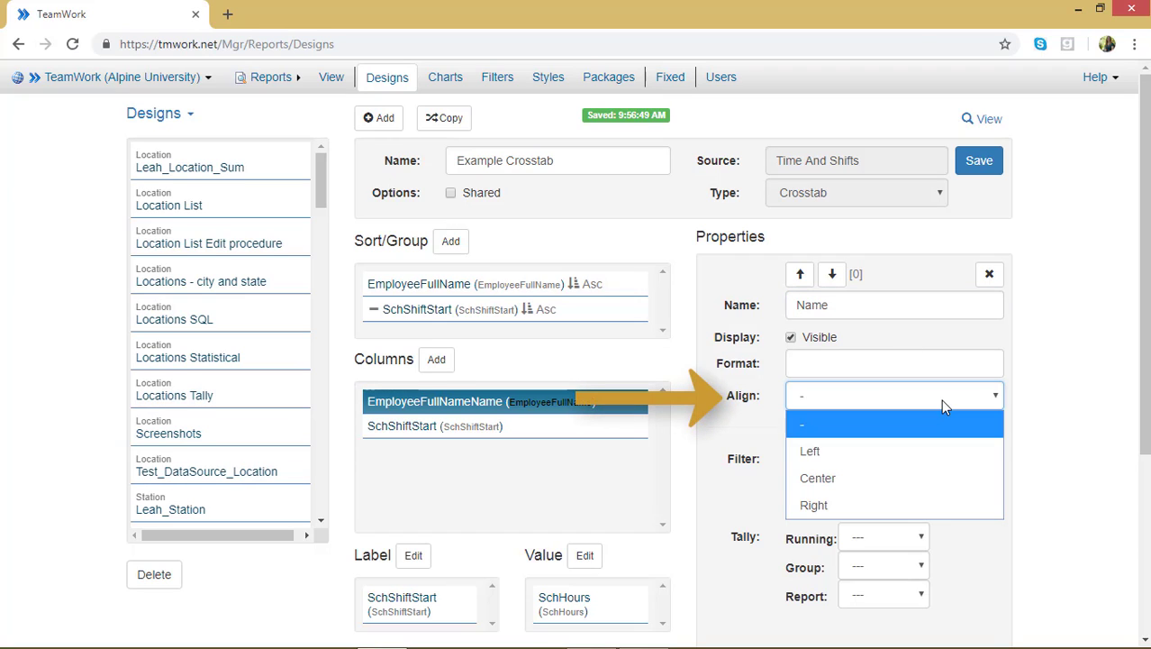
pyautogui.click(948, 449)
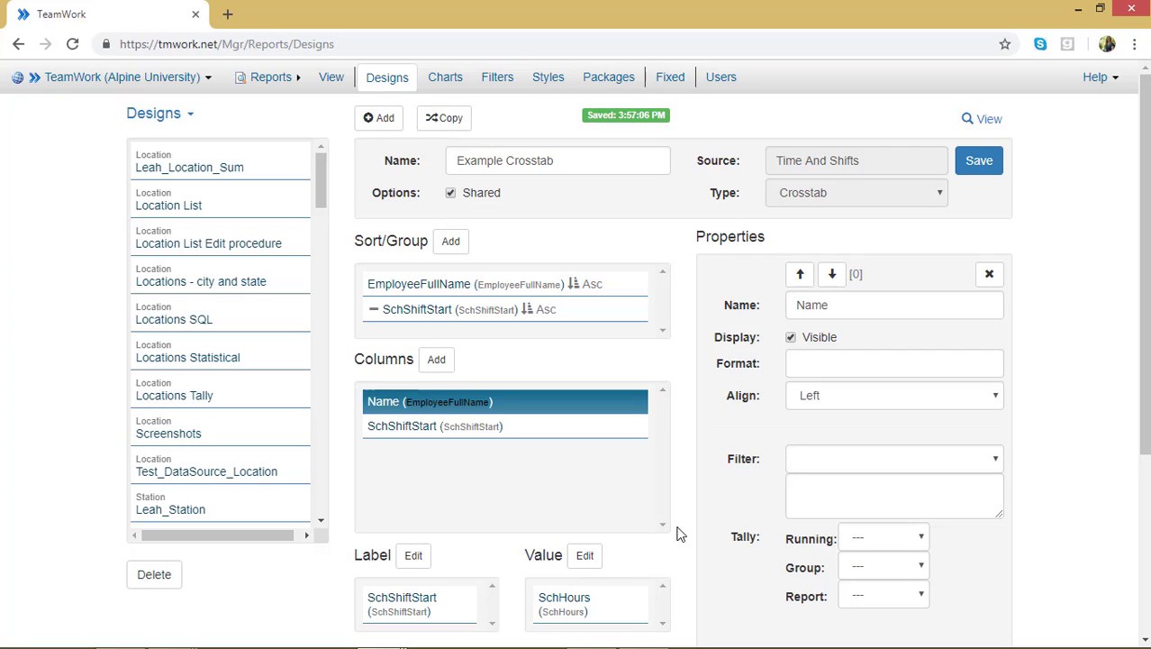
pyautogui.click(556, 403)
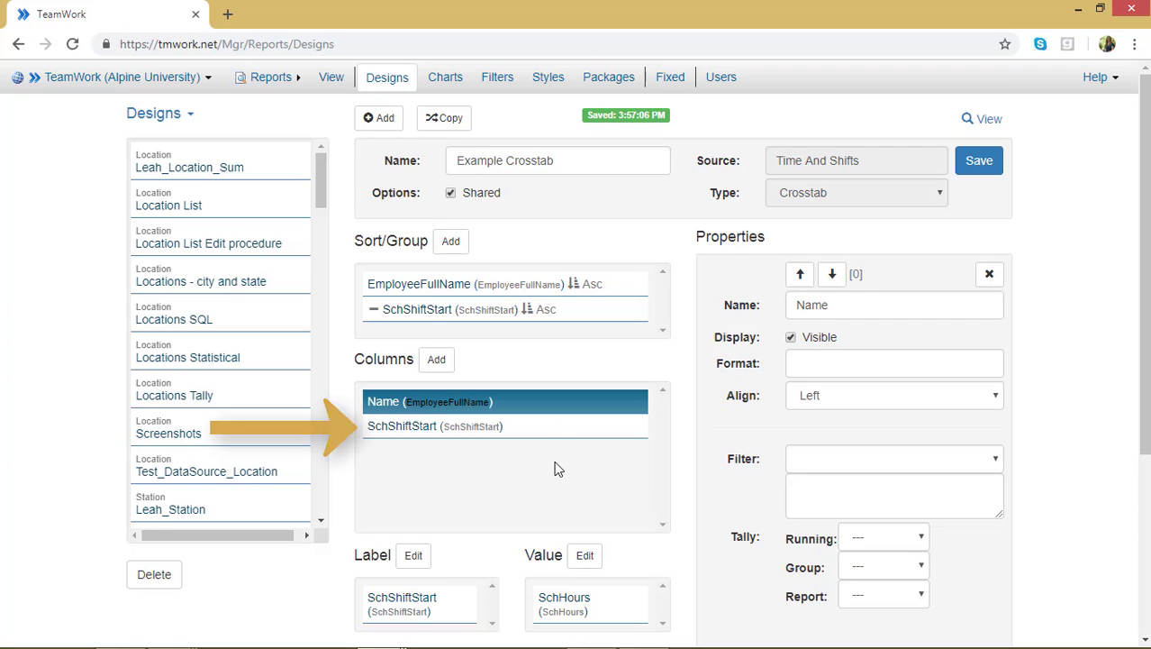
# Remove the SchShiftStart column from the report's columns
pyautogui.click(561, 432)
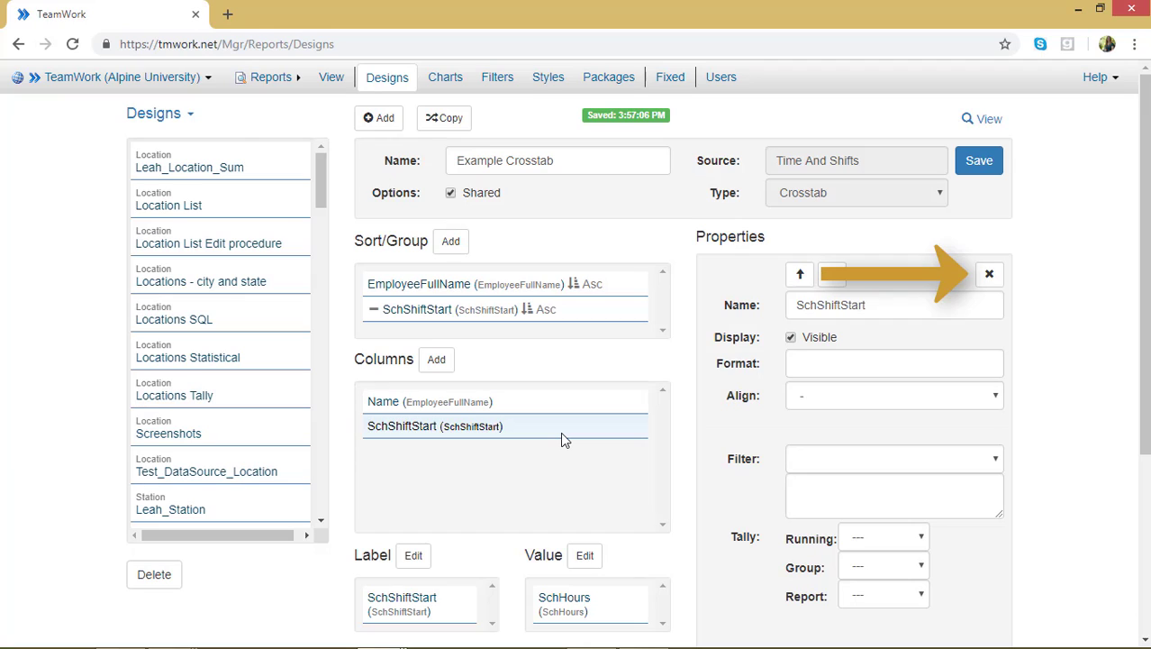
pyautogui.click(560, 431)
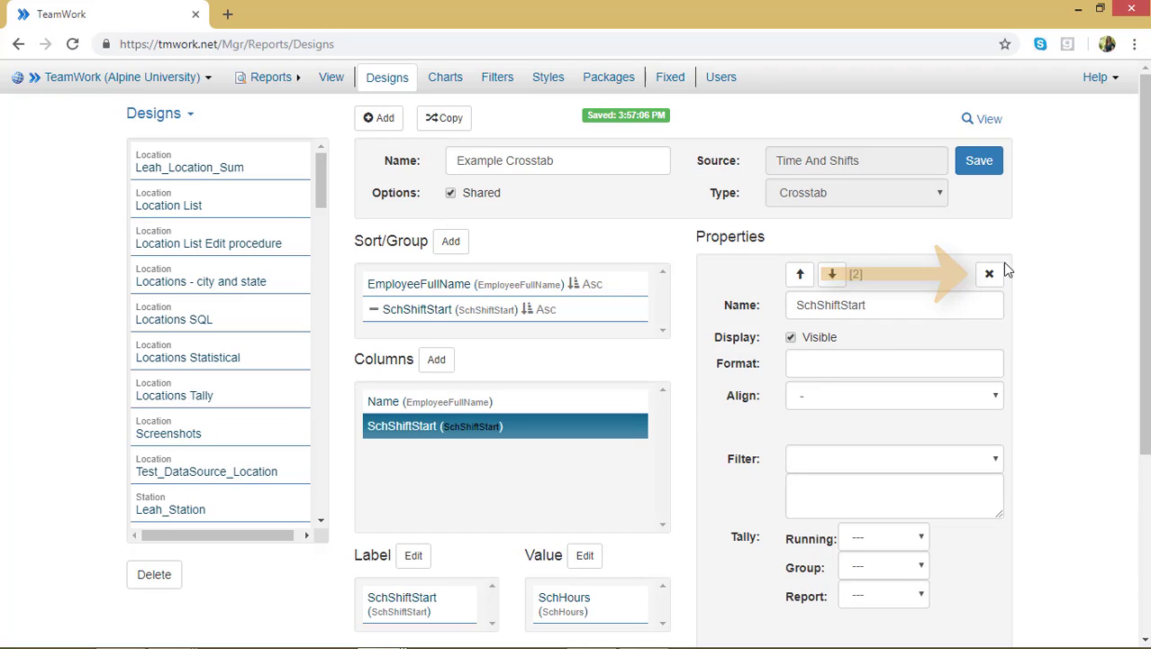
pyautogui.click(995, 273)
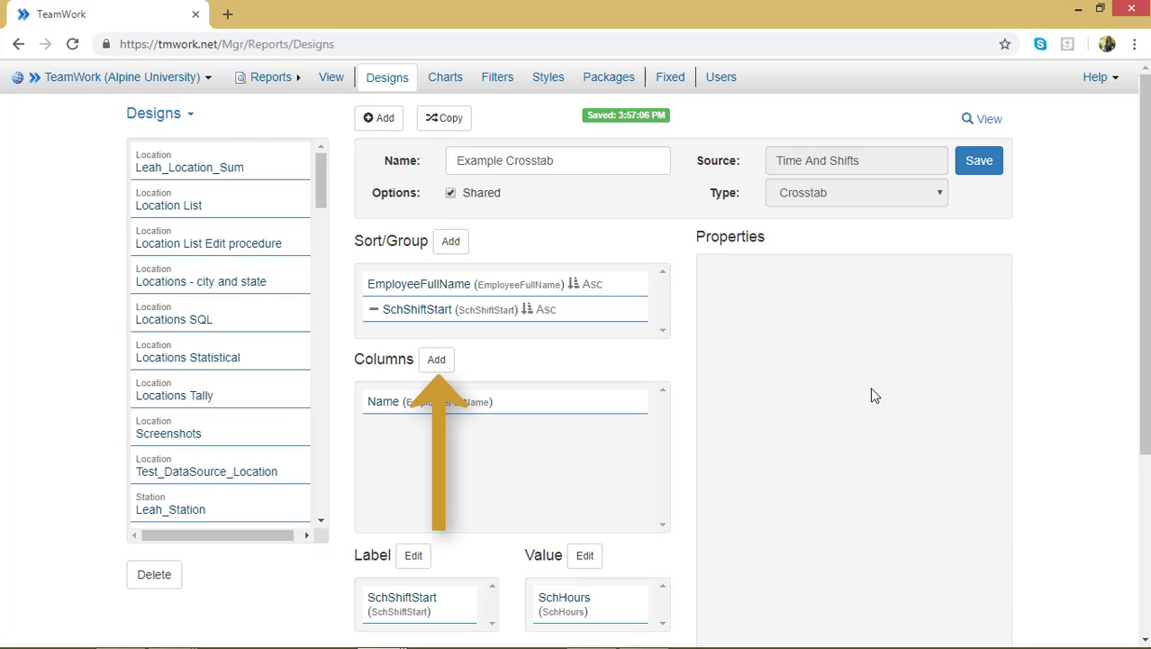
# Add the SchDate field as a new column of the report
pyautogui.click(444, 364)
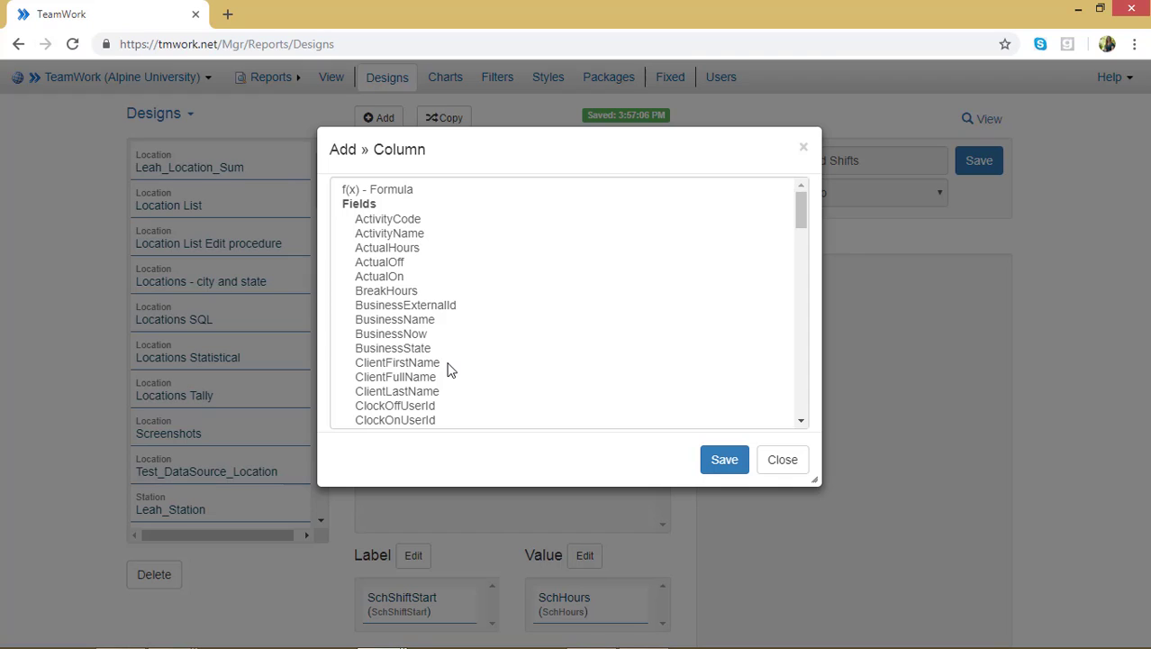
pyautogui.scroll(-10, 448, 368)
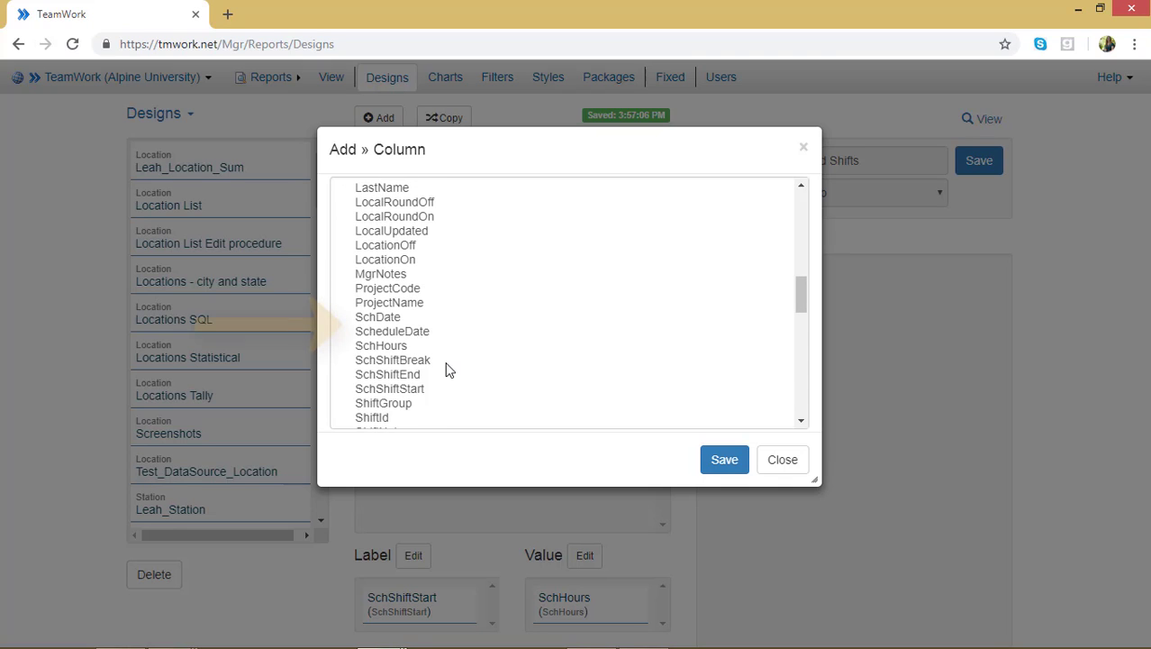
pyautogui.click(386, 318)
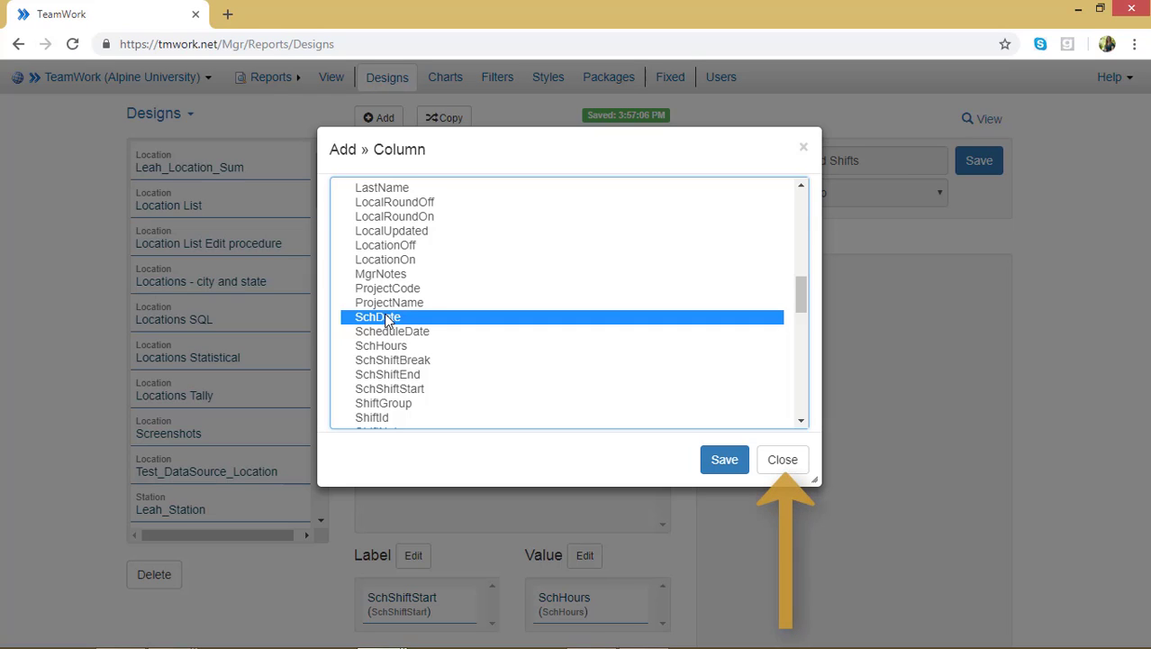
pyautogui.click(729, 467)
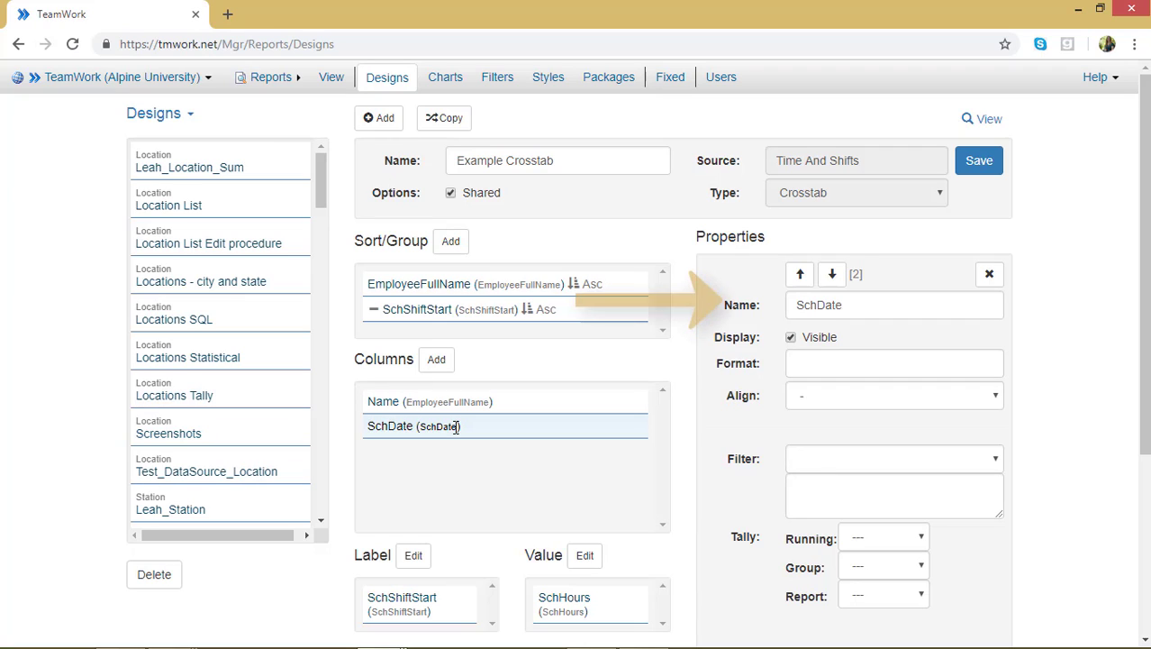
# Rename the SchDate column as Date
pyautogui.doubleClick(819, 308)
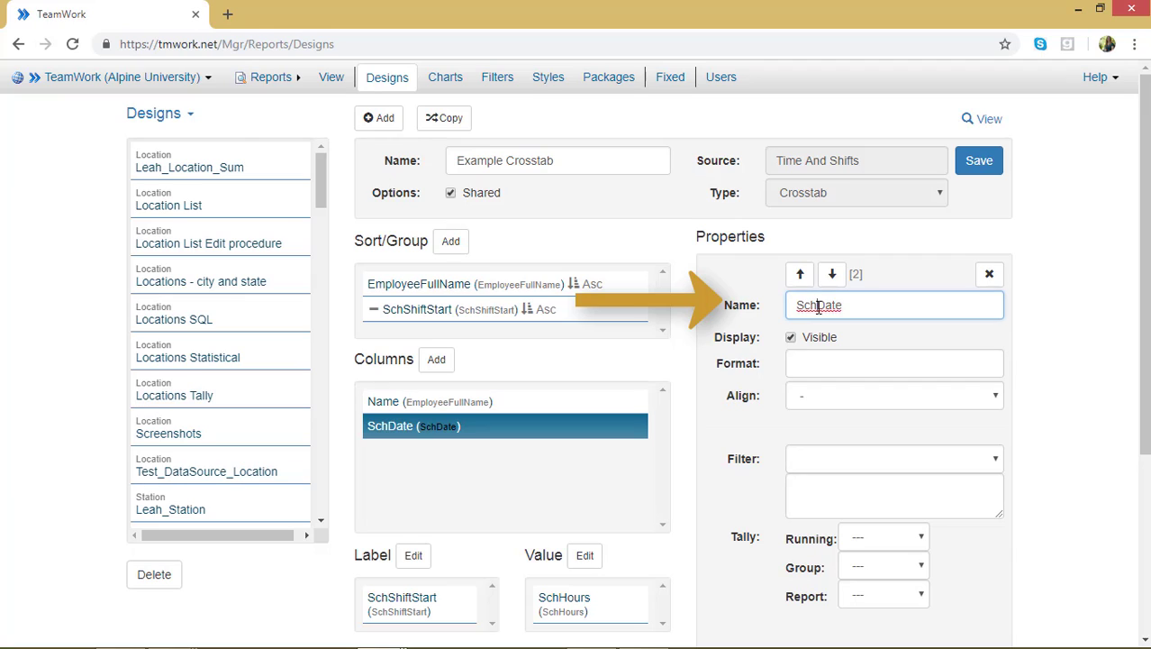
pyautogui.click(819, 307)
pyautogui.press('BackSpace')
pyautogui.press('BackSpace')
pyautogui.press('BackSpace')
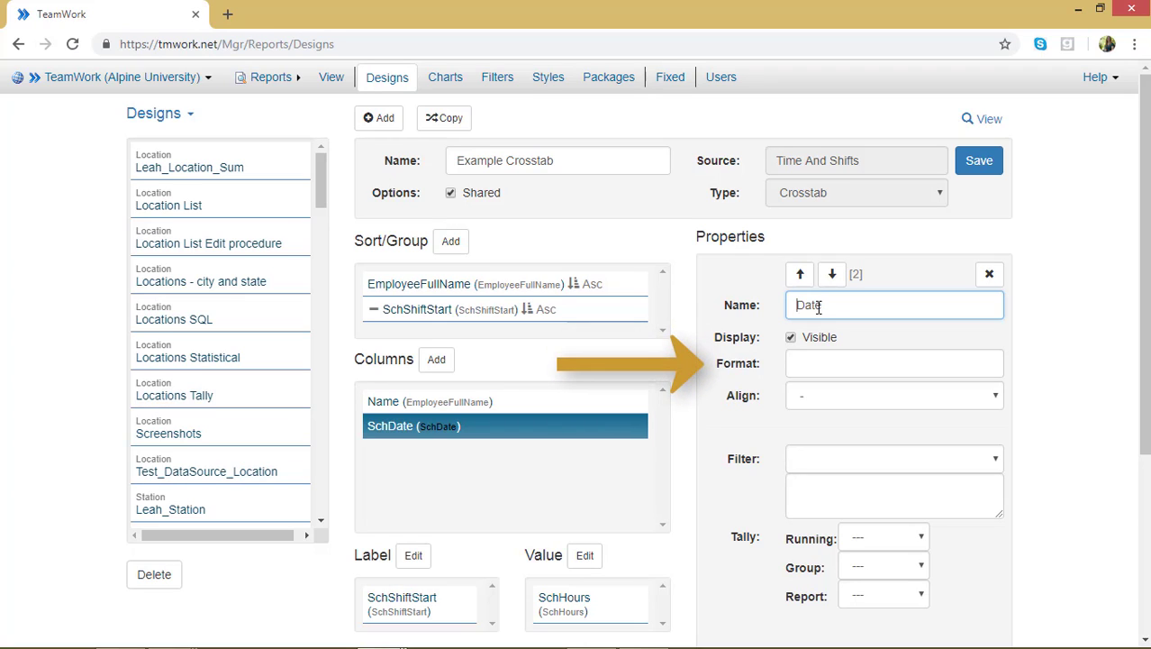
# Format the Date column as MM/dd/yy with Center alignment and save the design
pyautogui.click(828, 364)
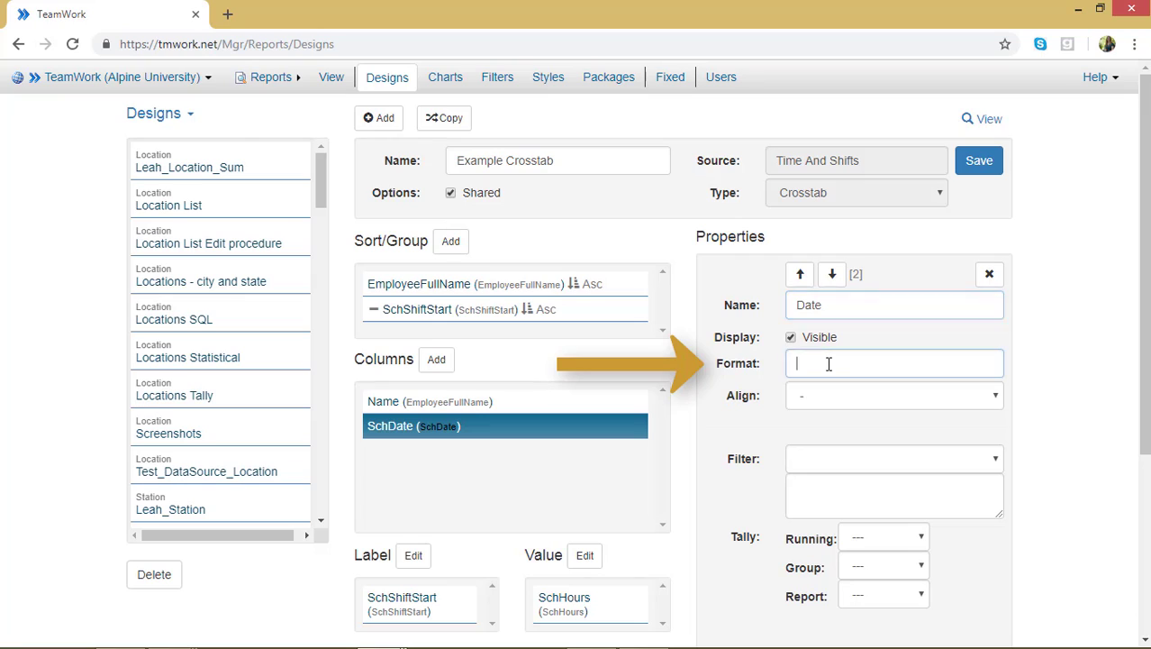
pyautogui.write('MM')
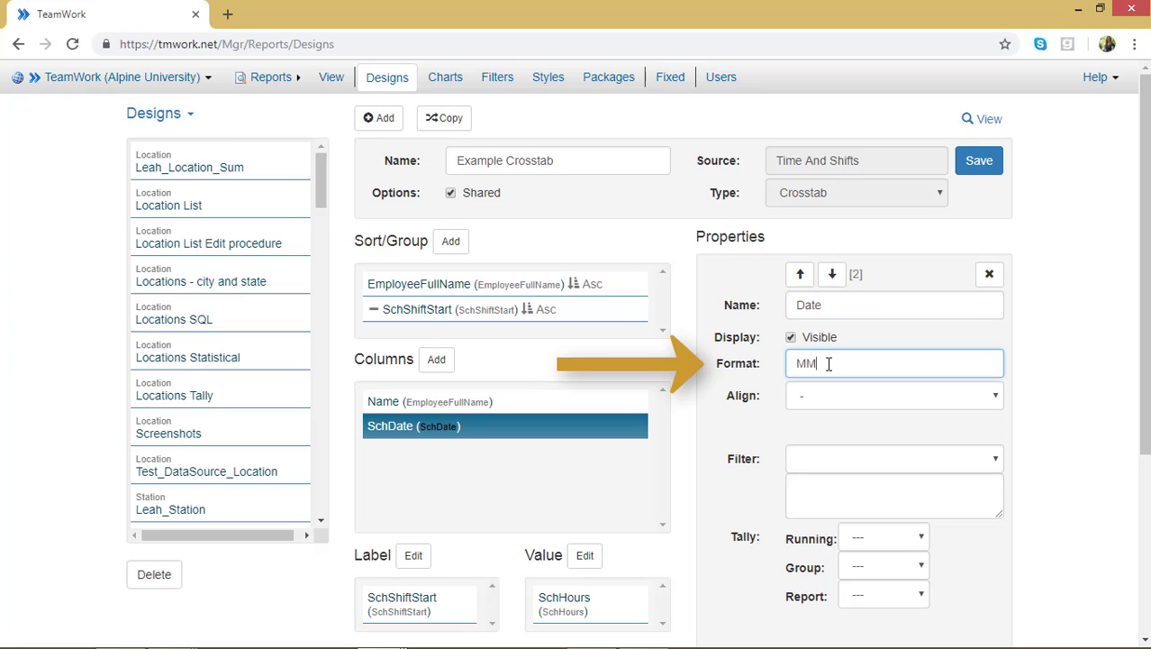
pyautogui.write('/dd/yy')
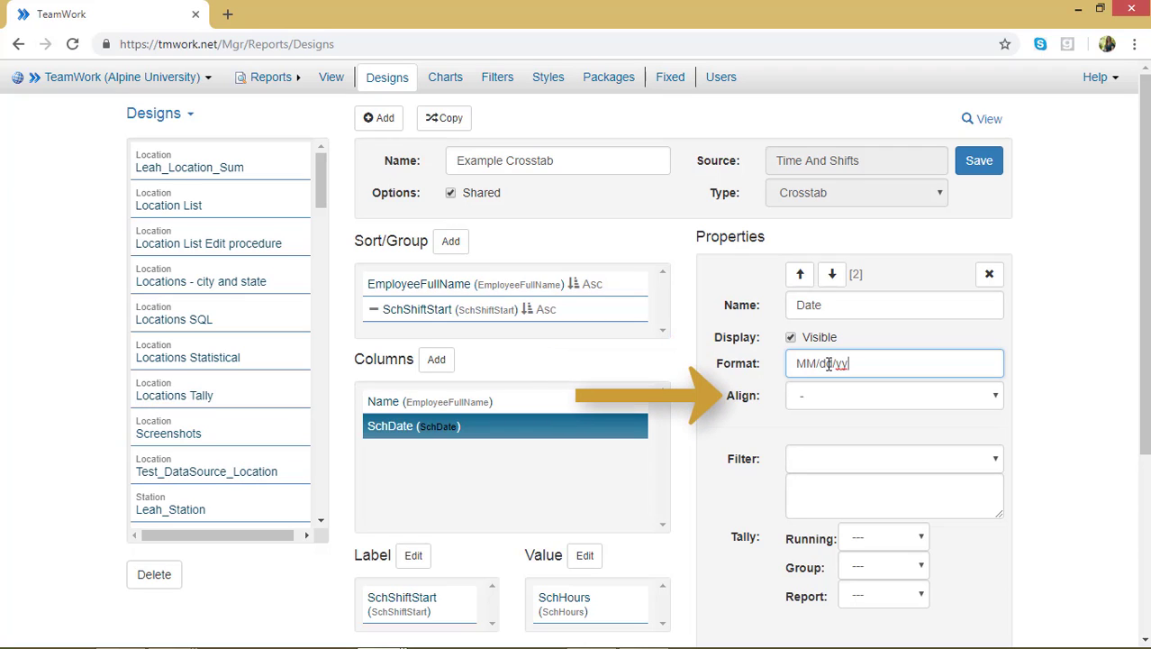
pyautogui.click(995, 399)
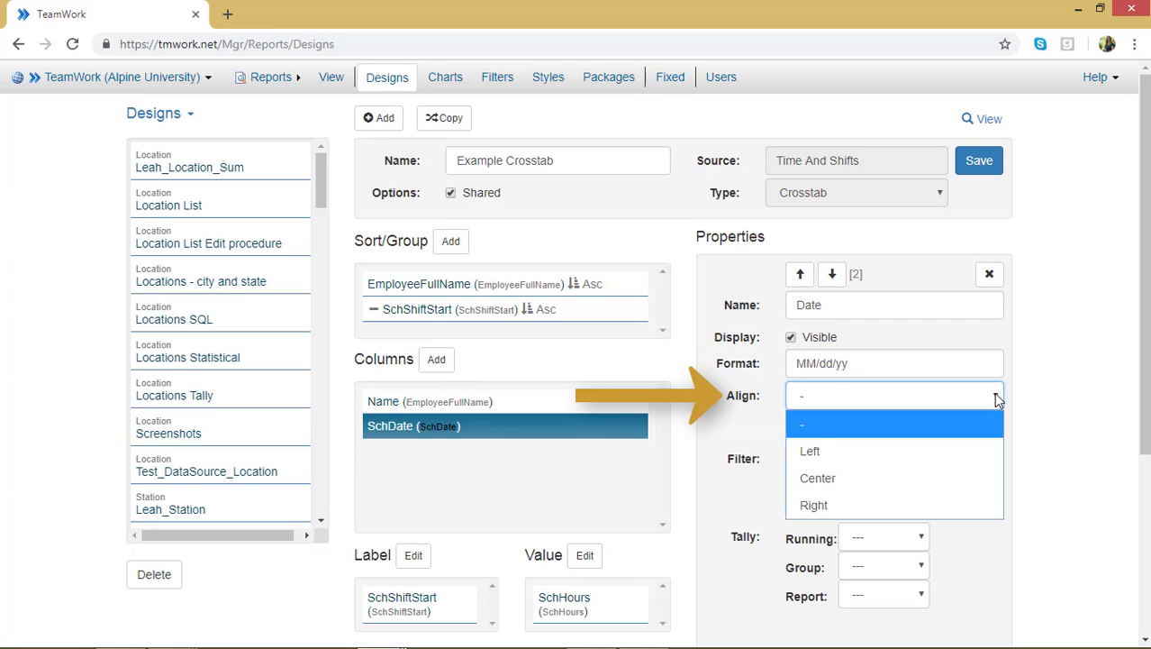
pyautogui.click(971, 478)
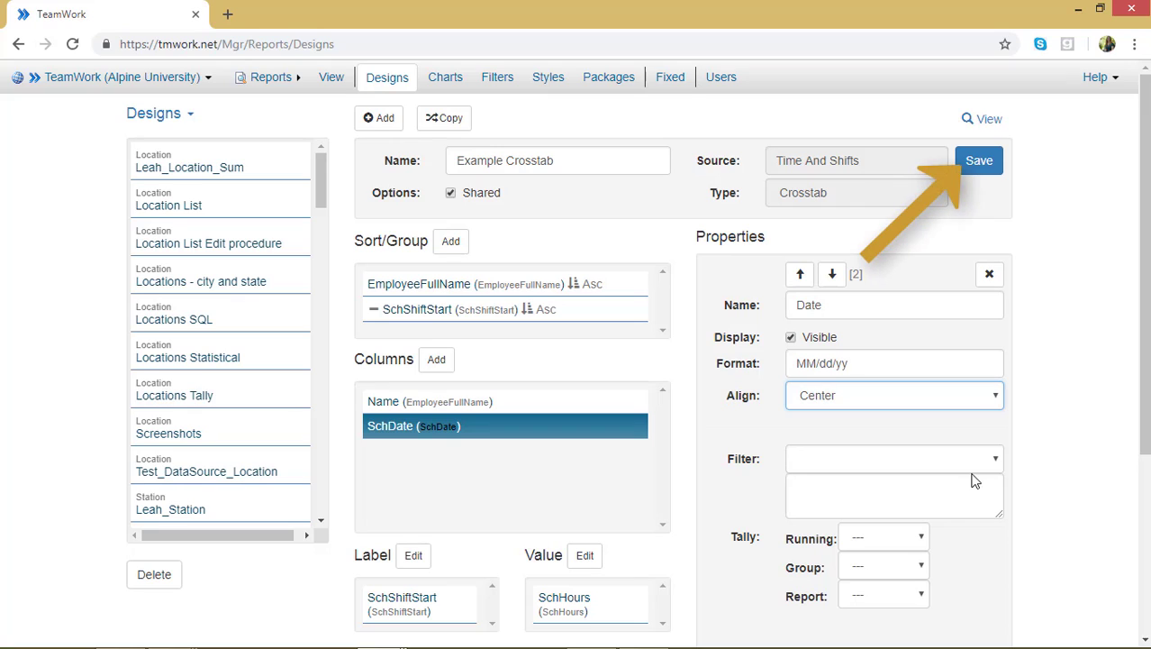
pyautogui.click(987, 164)
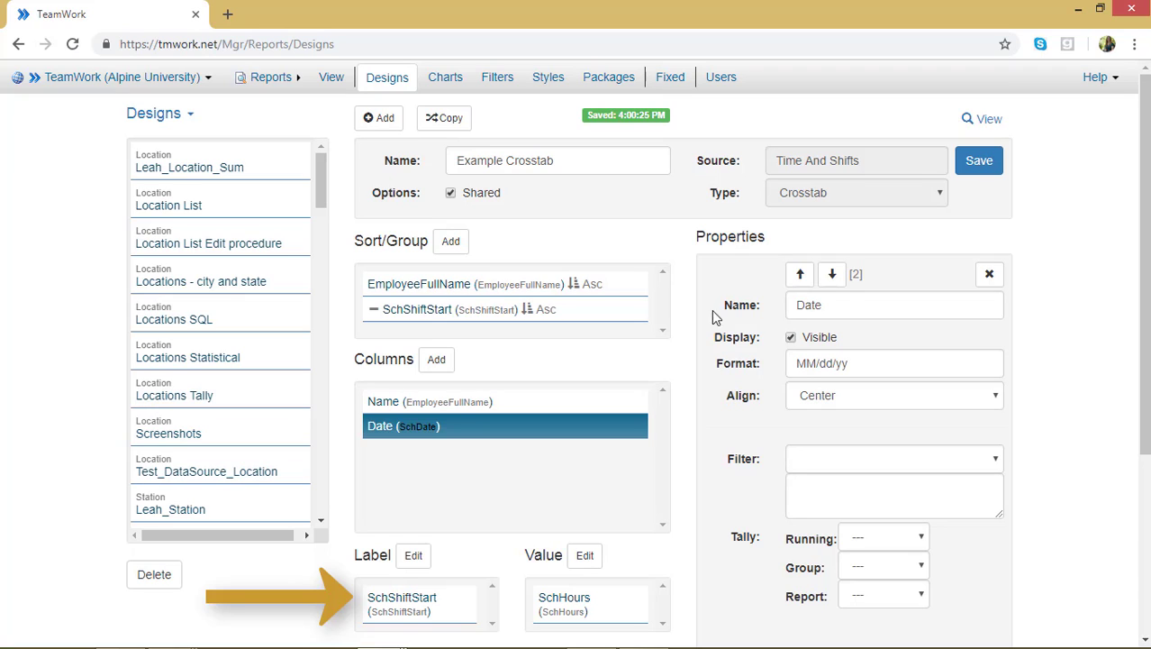
# Set the format of the SchShiftStart label to H:mm tt, then save the design and view the report
pyautogui.click(387, 599)
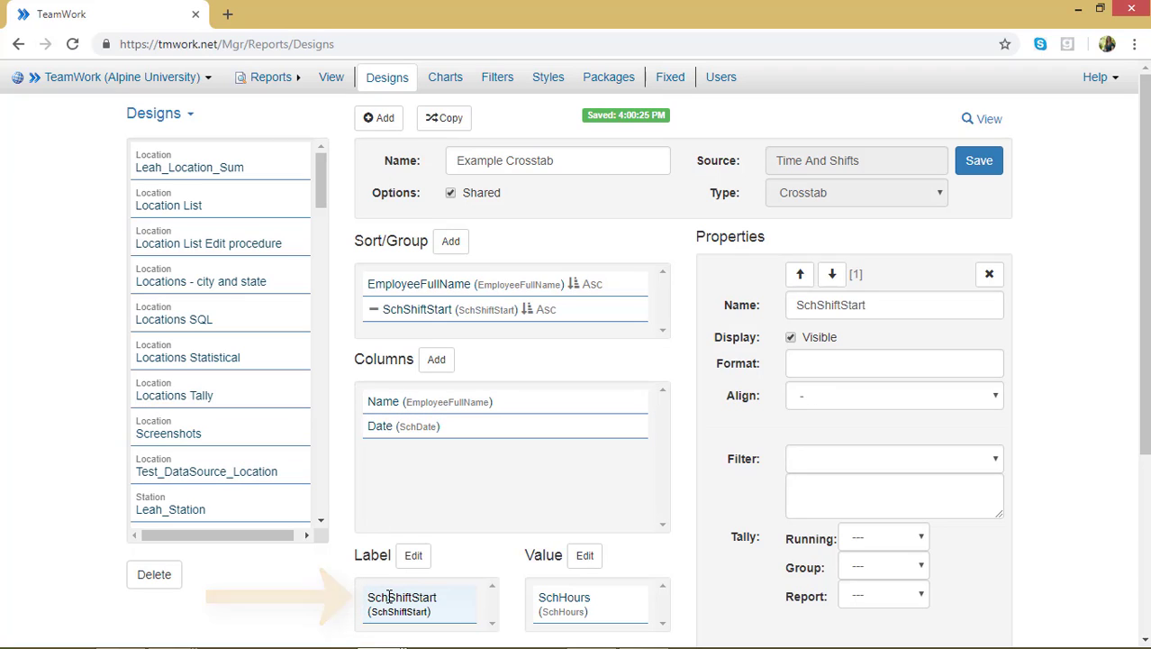
pyautogui.click(453, 596)
pyautogui.click(861, 360)
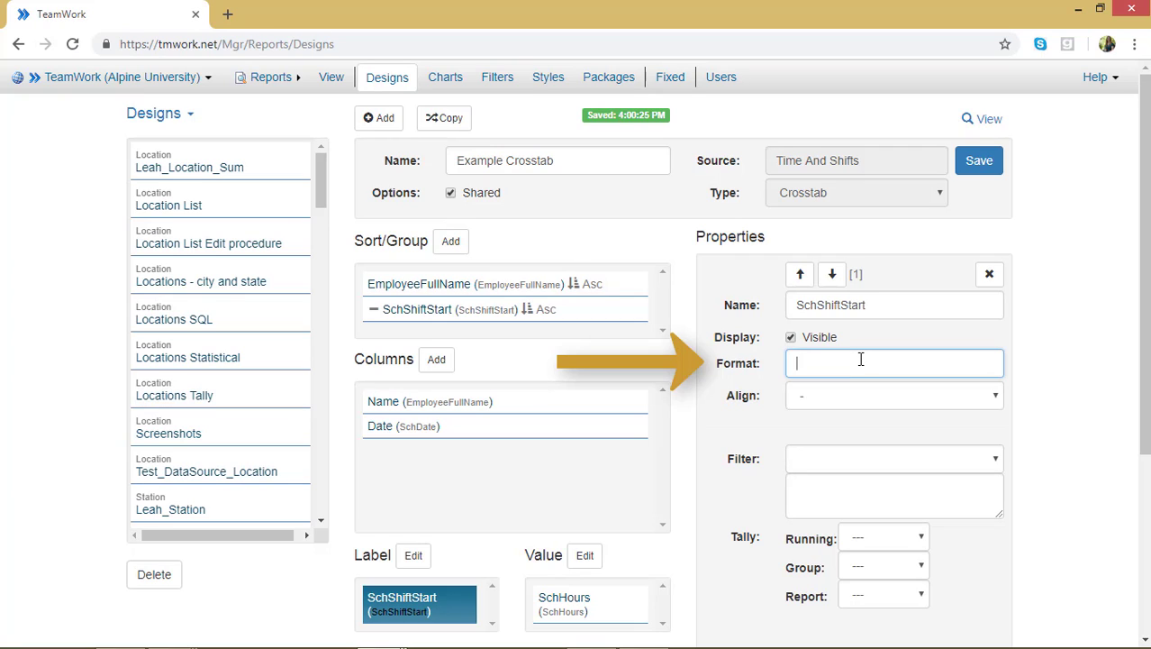
pyautogui.write('H:mm tt')
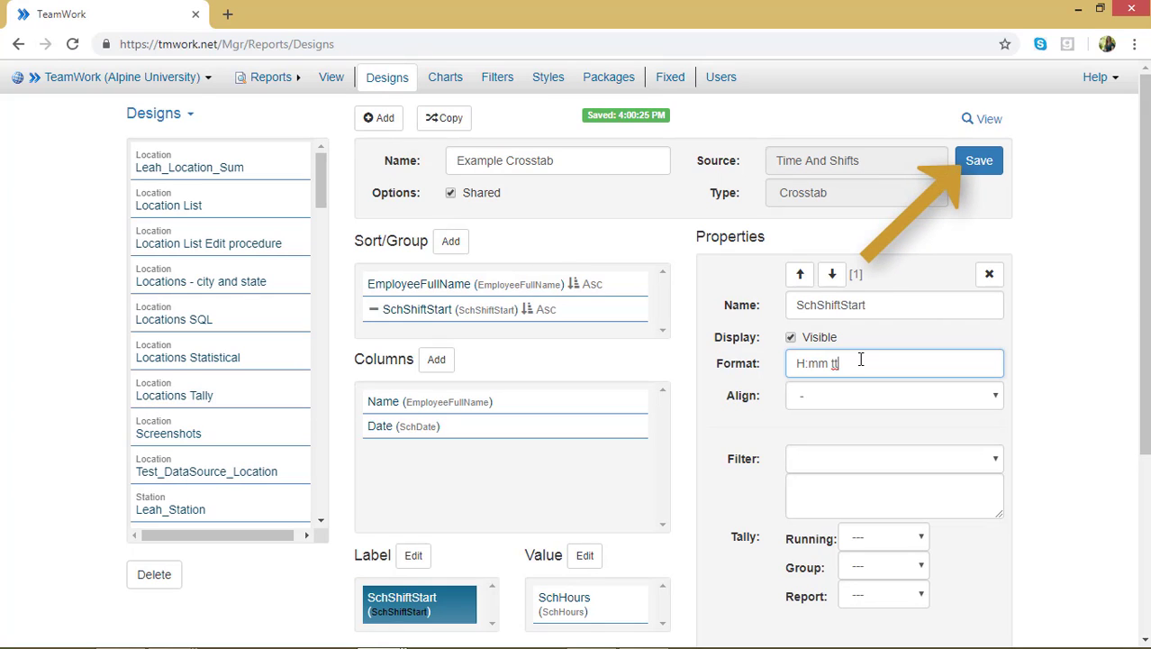
pyautogui.click(970, 176)
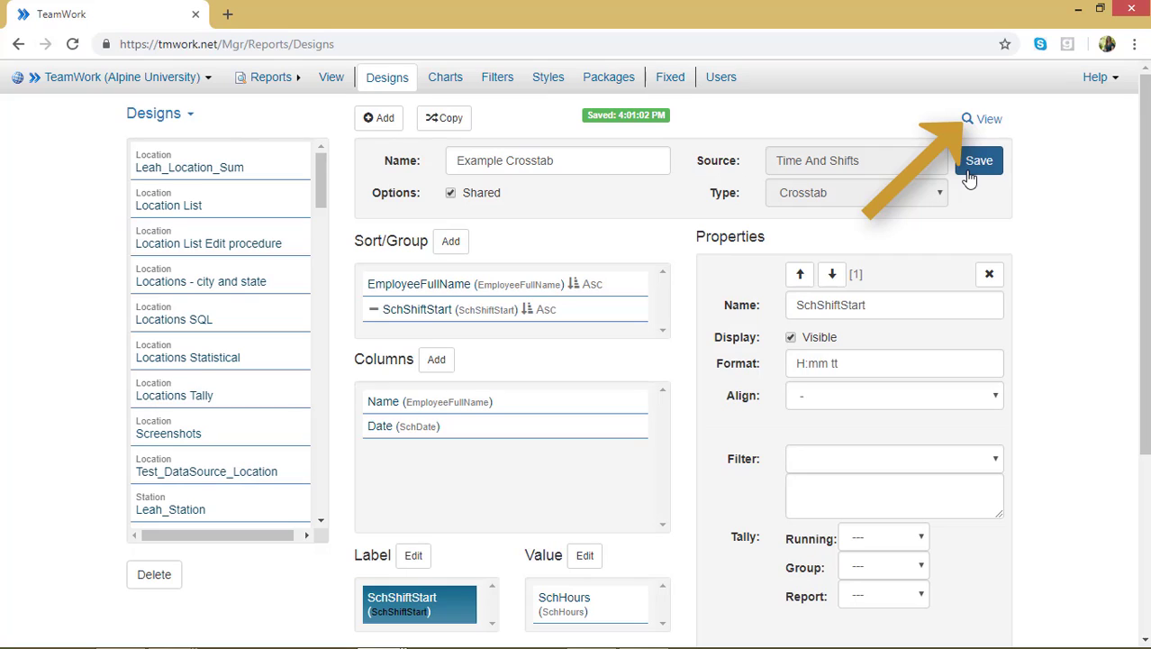
pyautogui.click(985, 122)
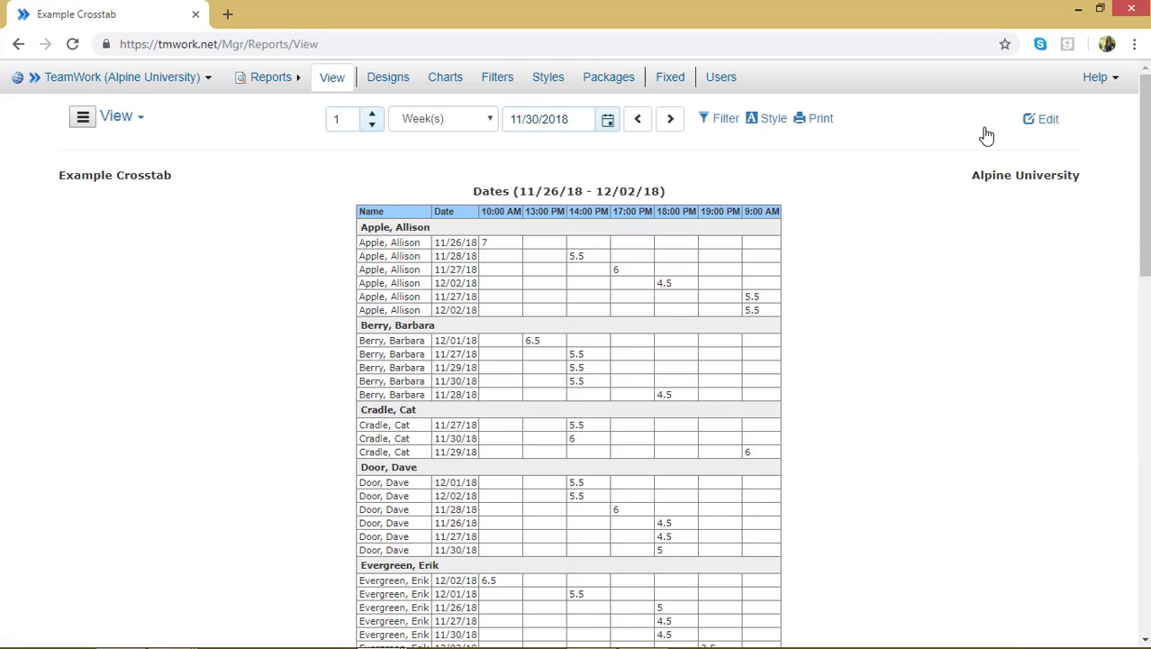